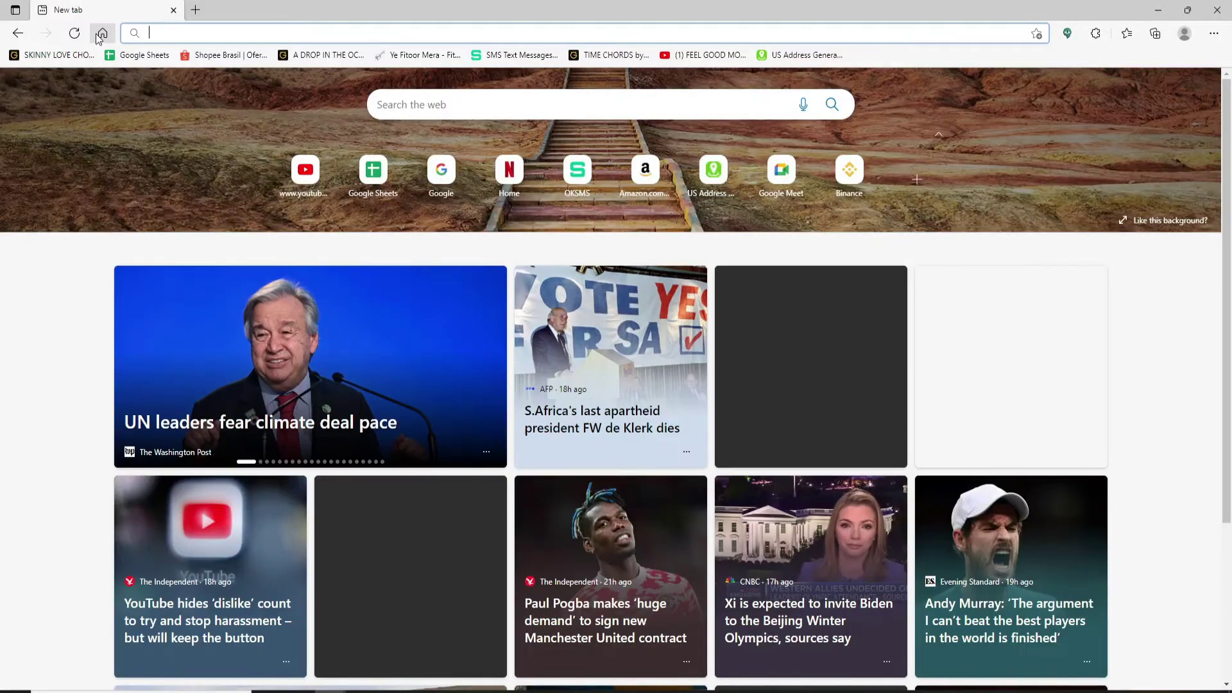
{"action": "type", "text": "www"}
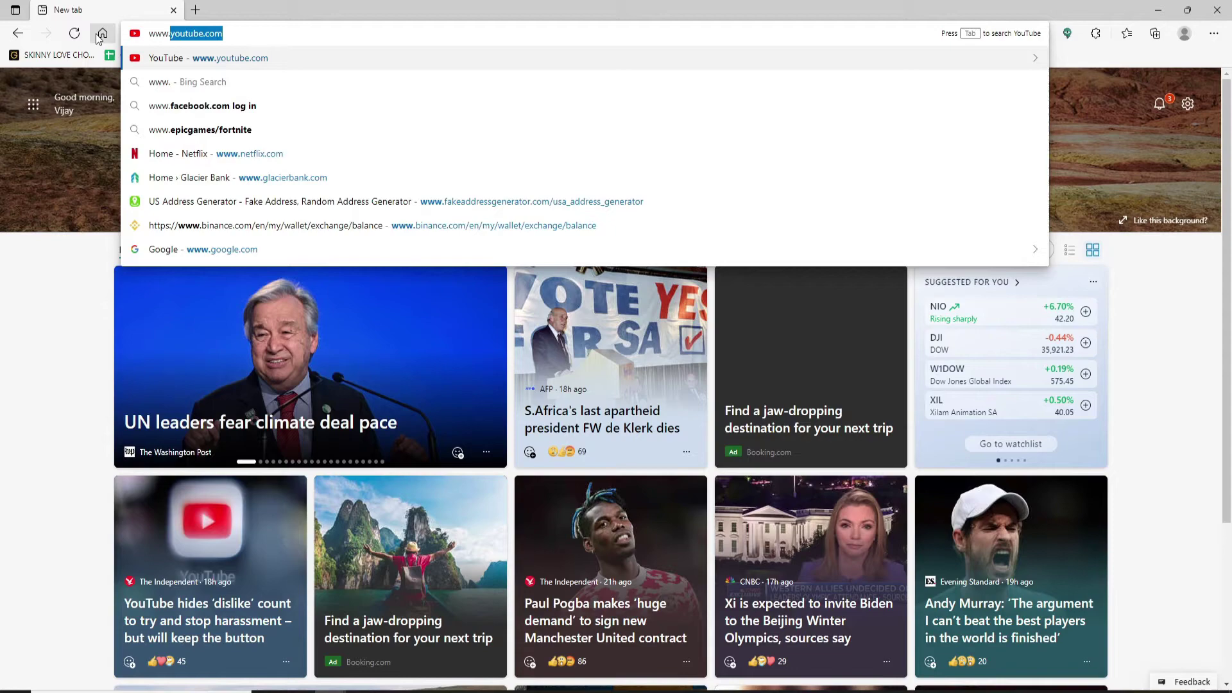
{"action": "type", "text": ".fandango.com"}
{"action": "key", "text": "Return"}
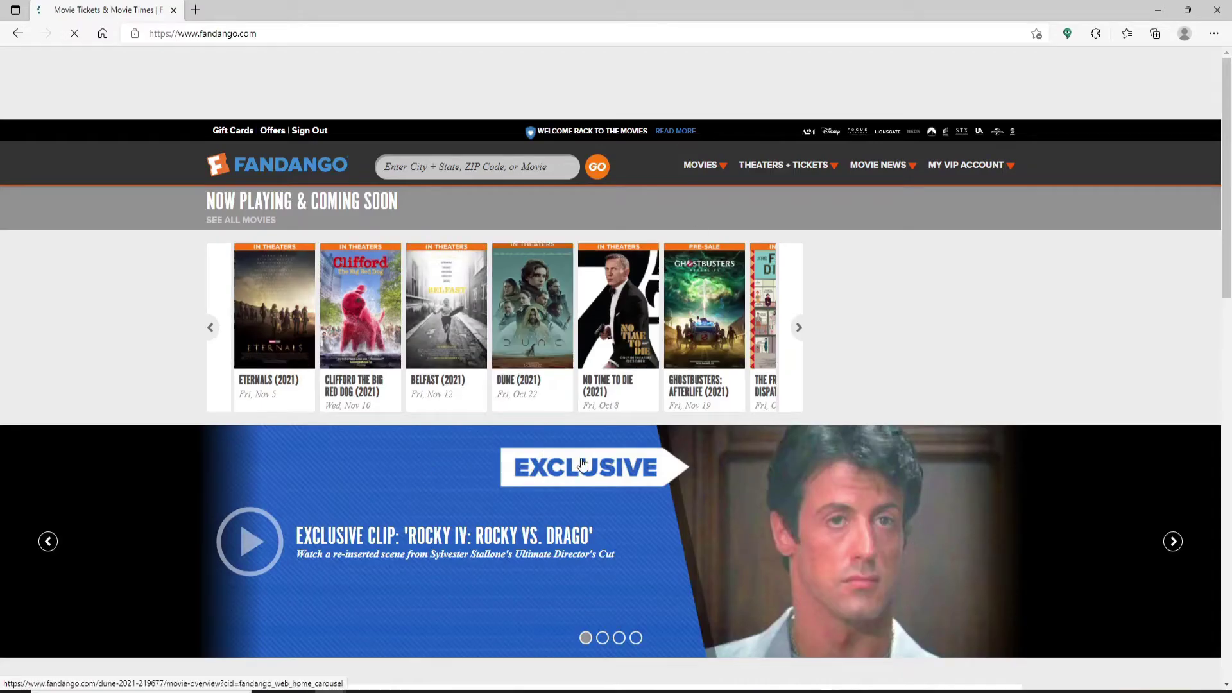
{"action": "scroll", "coordinate": [623, 404], "scroll_direction": "down", "scroll_amount": 2}
{"action": "scroll", "coordinate": [622, 403], "scroll_direction": "down", "scroll_amount": 1}
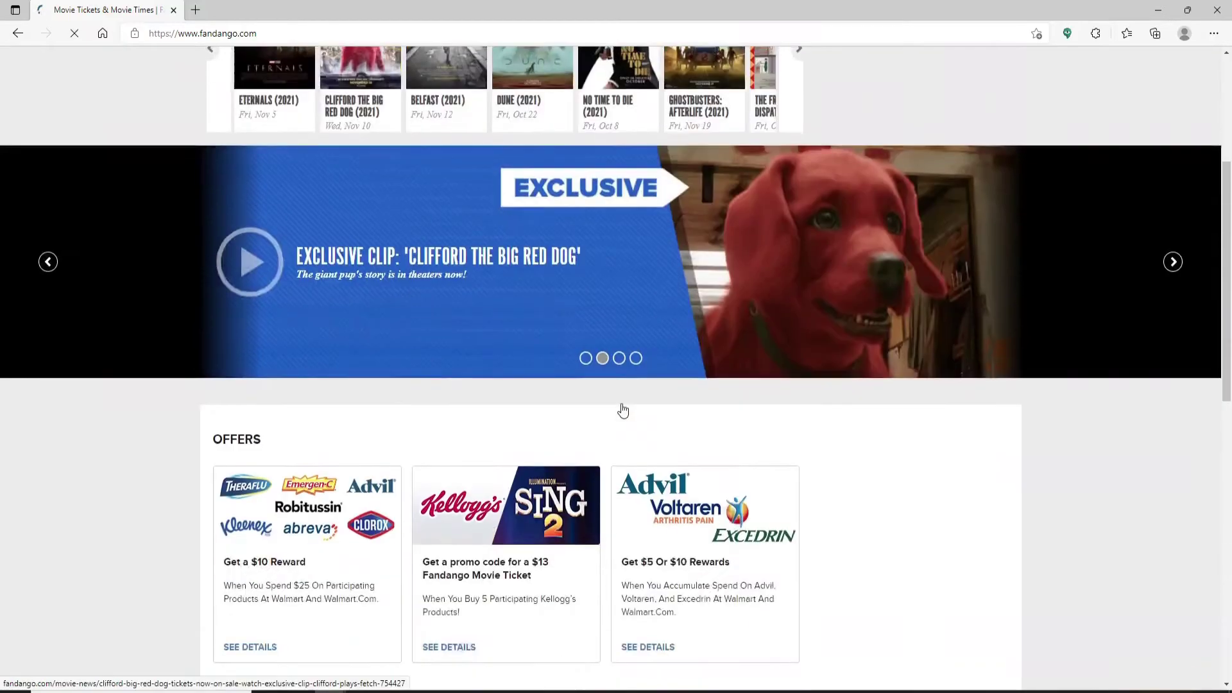
{"action": "scroll", "coordinate": [621, 404], "scroll_direction": "up", "scroll_amount": 1}
{"action": "scroll", "coordinate": [621, 403], "scroll_direction": "up", "scroll_amount": 3}
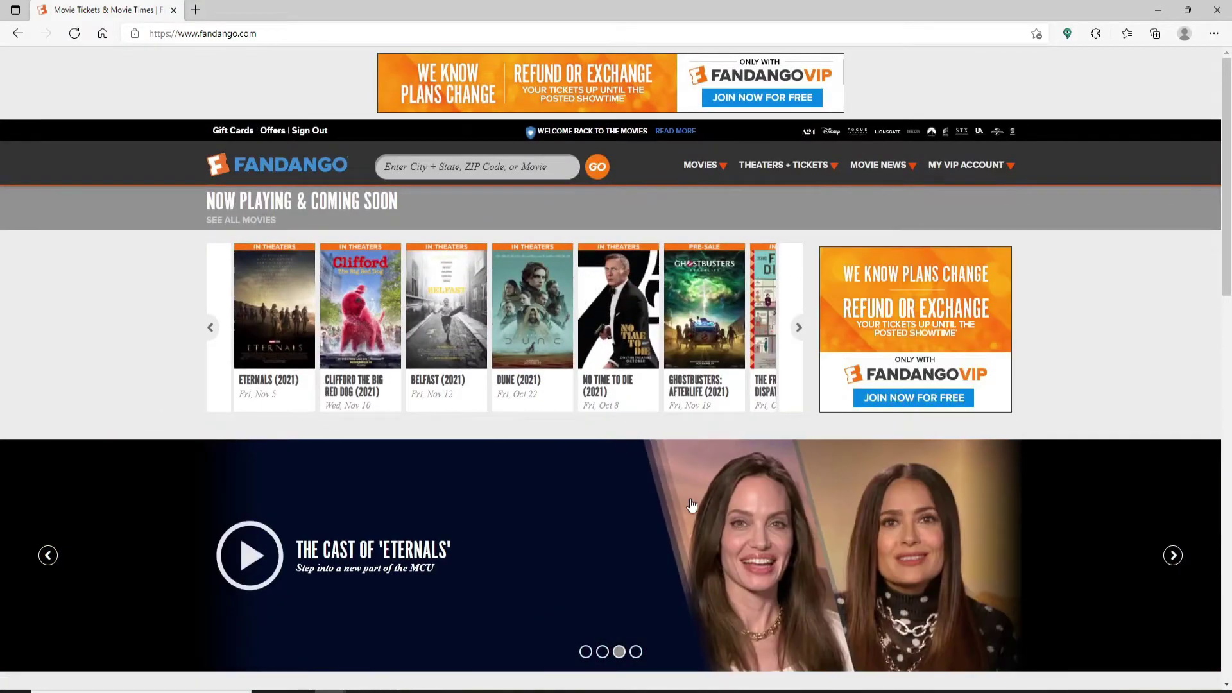
{"action": "scroll", "coordinate": [562, 528], "scroll_direction": "down", "scroll_amount": 1}
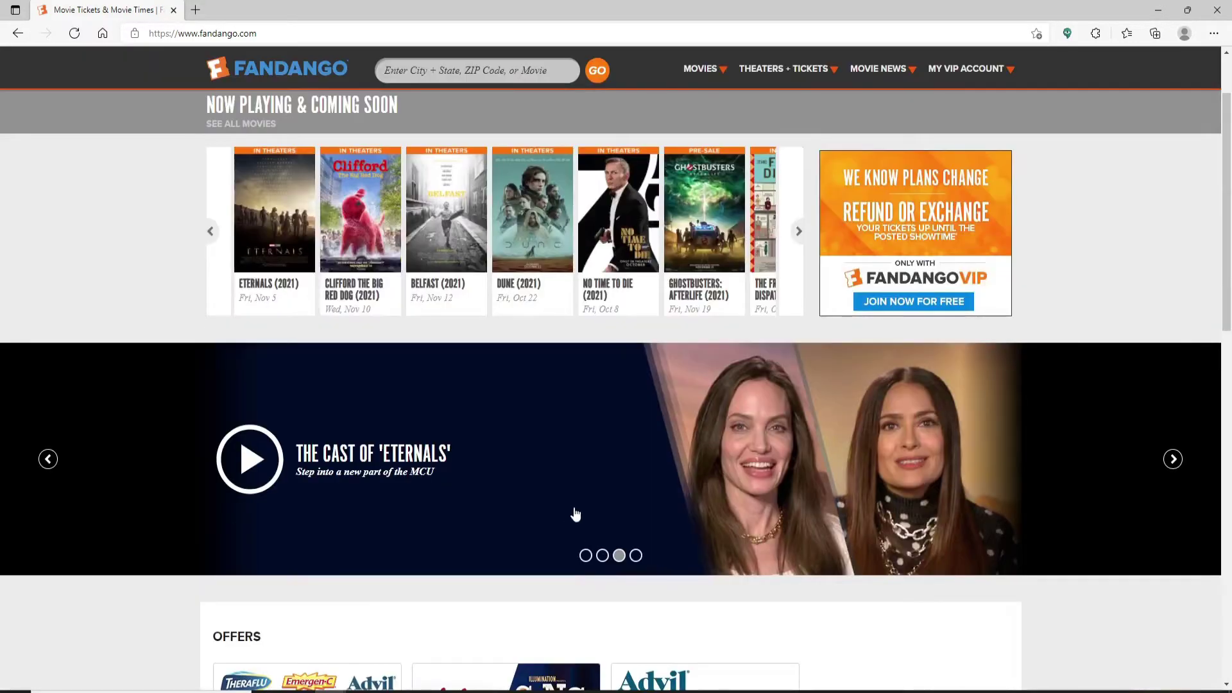
{"action": "scroll", "coordinate": [585, 458], "scroll_direction": "down", "scroll_amount": 3}
{"action": "scroll", "coordinate": [540, 491], "scroll_direction": "down", "scroll_amount": 1}
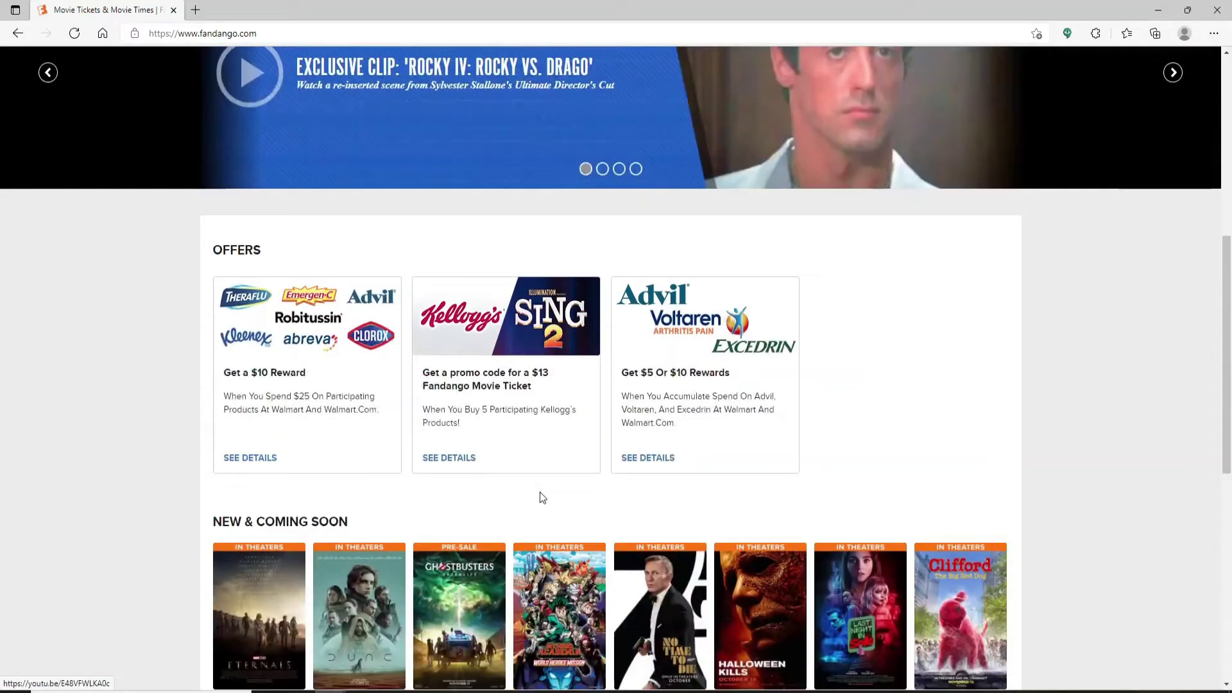
{"action": "scroll", "coordinate": [541, 492], "scroll_direction": "down", "scroll_amount": 1}
{"action": "scroll", "coordinate": [541, 491], "scroll_direction": "down", "scroll_amount": 2}
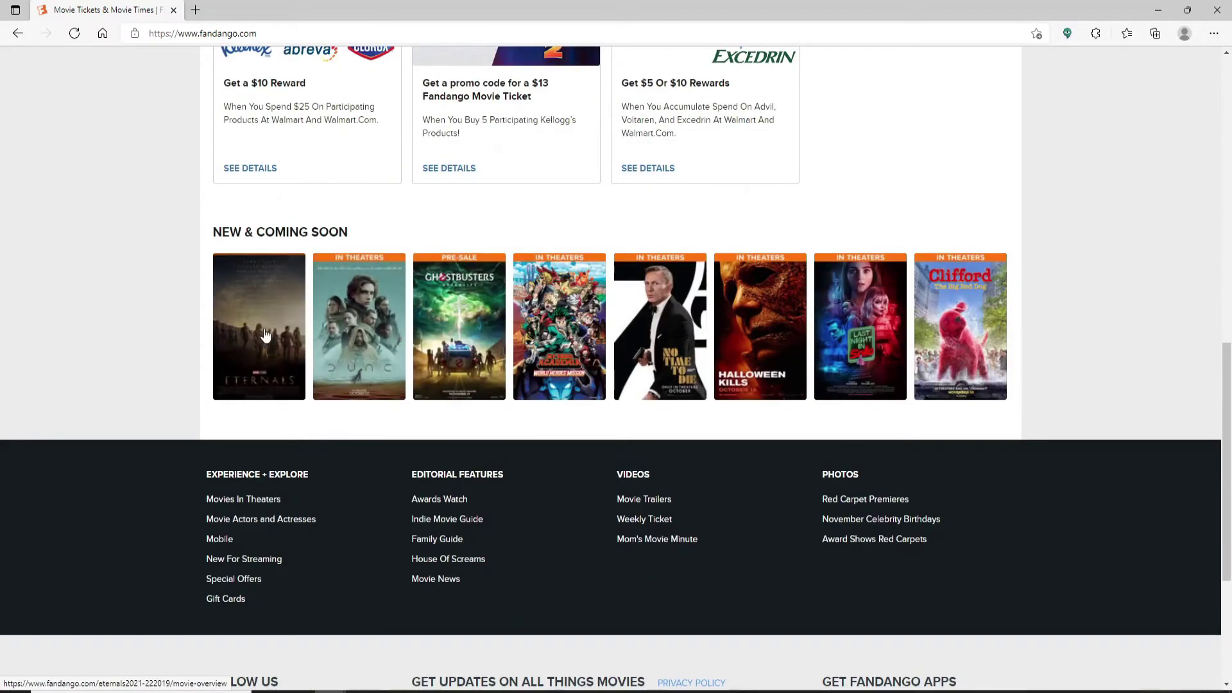
Choose Eternals at 11:45 AM with 2 adult and 1 senior tickets
{"action": "left_click", "coordinate": [265, 334]}
{"action": "scroll", "coordinate": [448, 520], "scroll_direction": "down", "scroll_amount": 3}
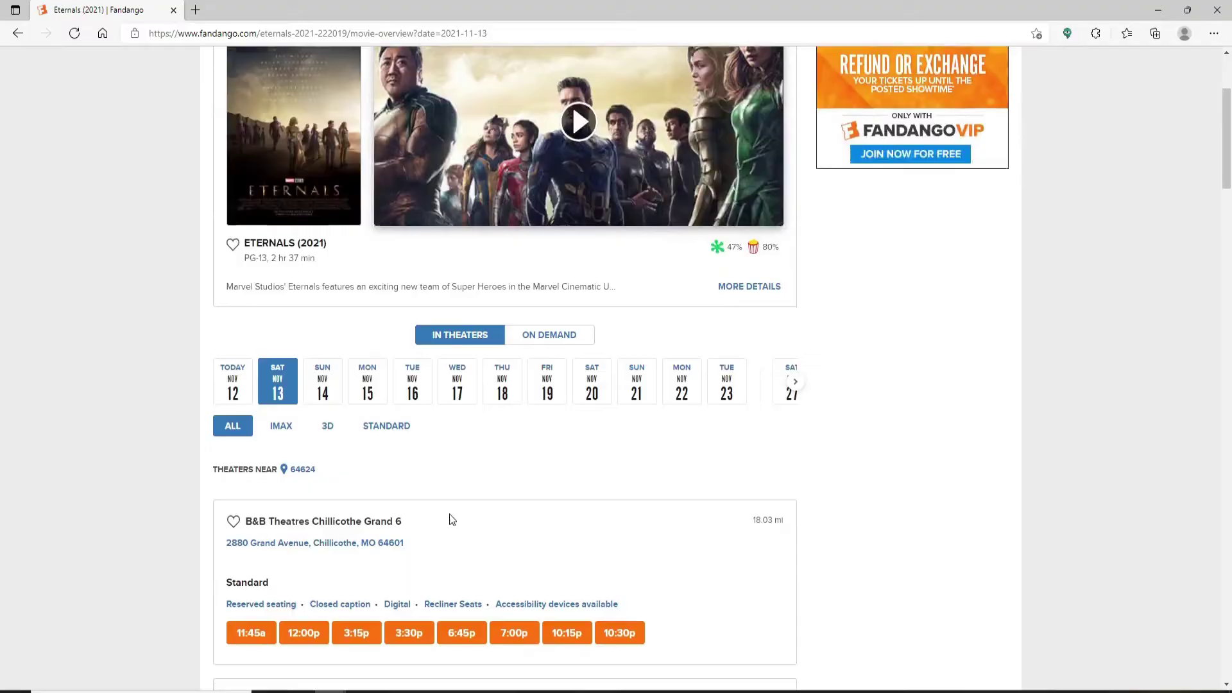
{"action": "scroll", "coordinate": [448, 520], "scroll_direction": "down", "scroll_amount": 1}
{"action": "left_click", "coordinate": [251, 541]}
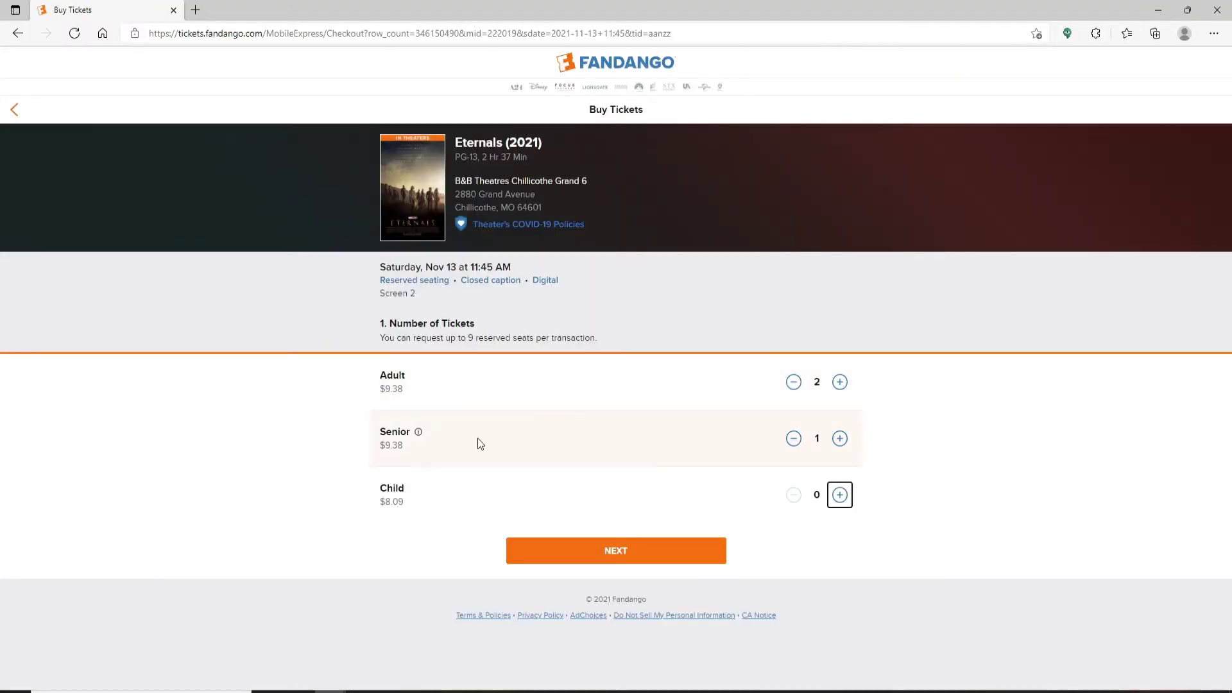
{"action": "left_click", "coordinate": [611, 550]}
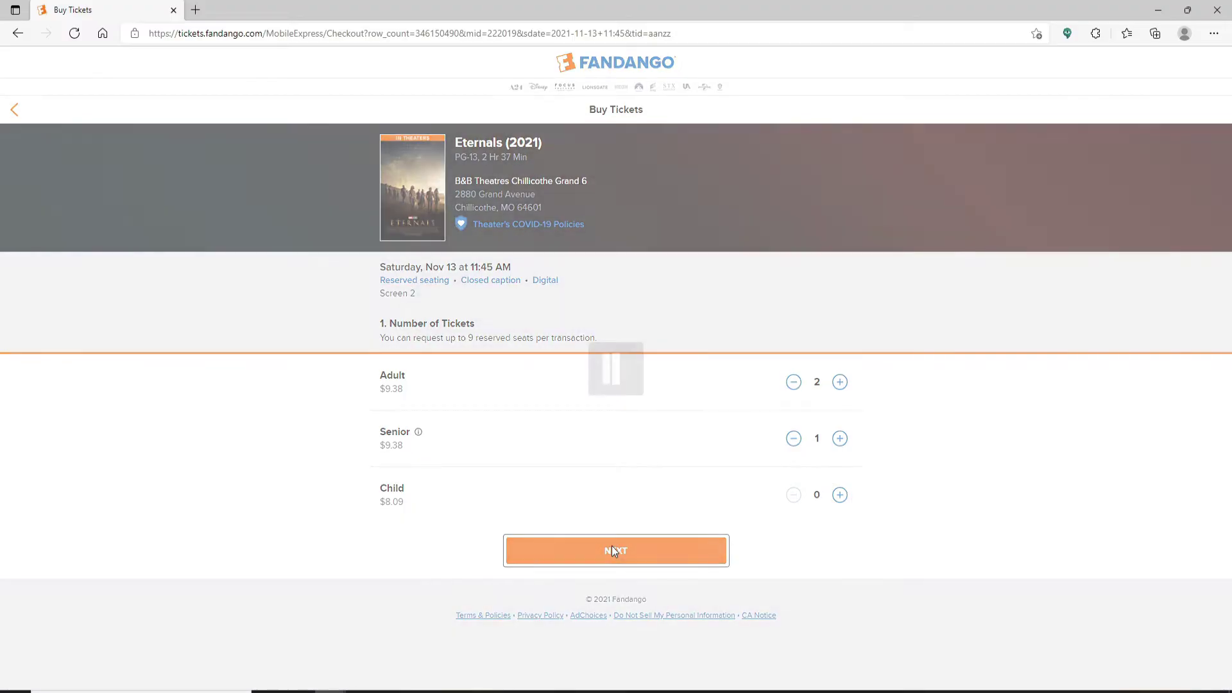
Pick seats B4–B6, clear the seat warning, and reach the Fandango gift card form
{"action": "left_click", "coordinate": [568, 266]}
{"action": "left_click", "coordinate": [615, 615]}
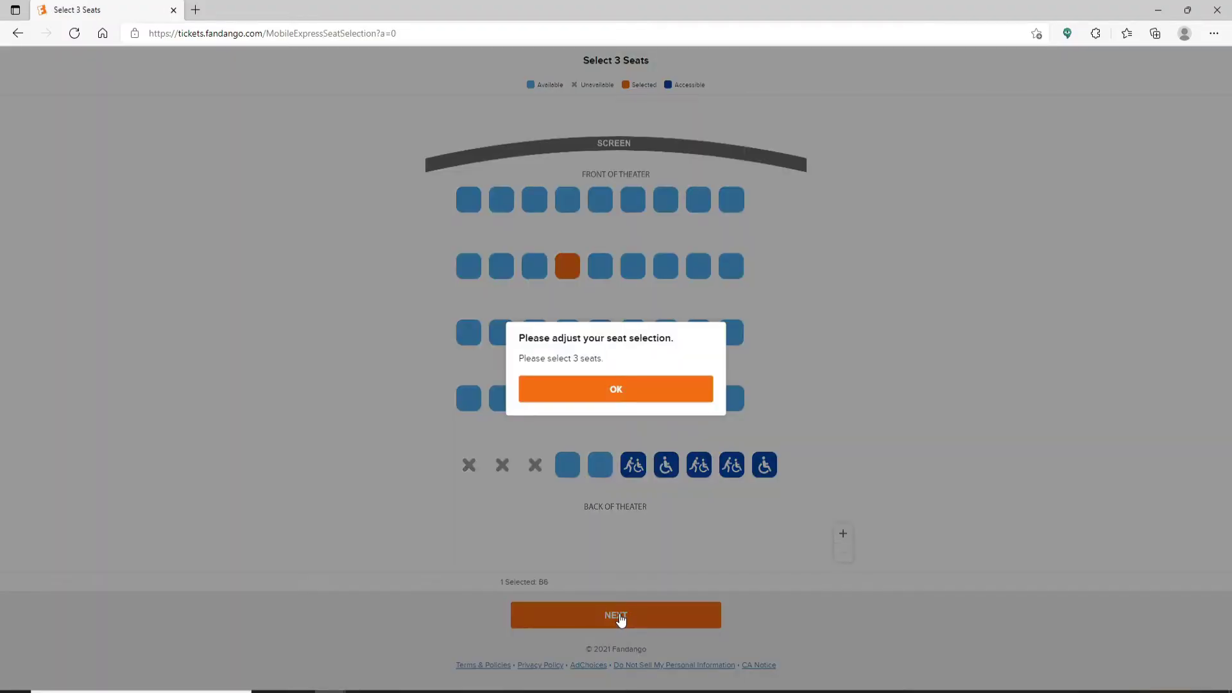
{"action": "left_click", "coordinate": [616, 387]}
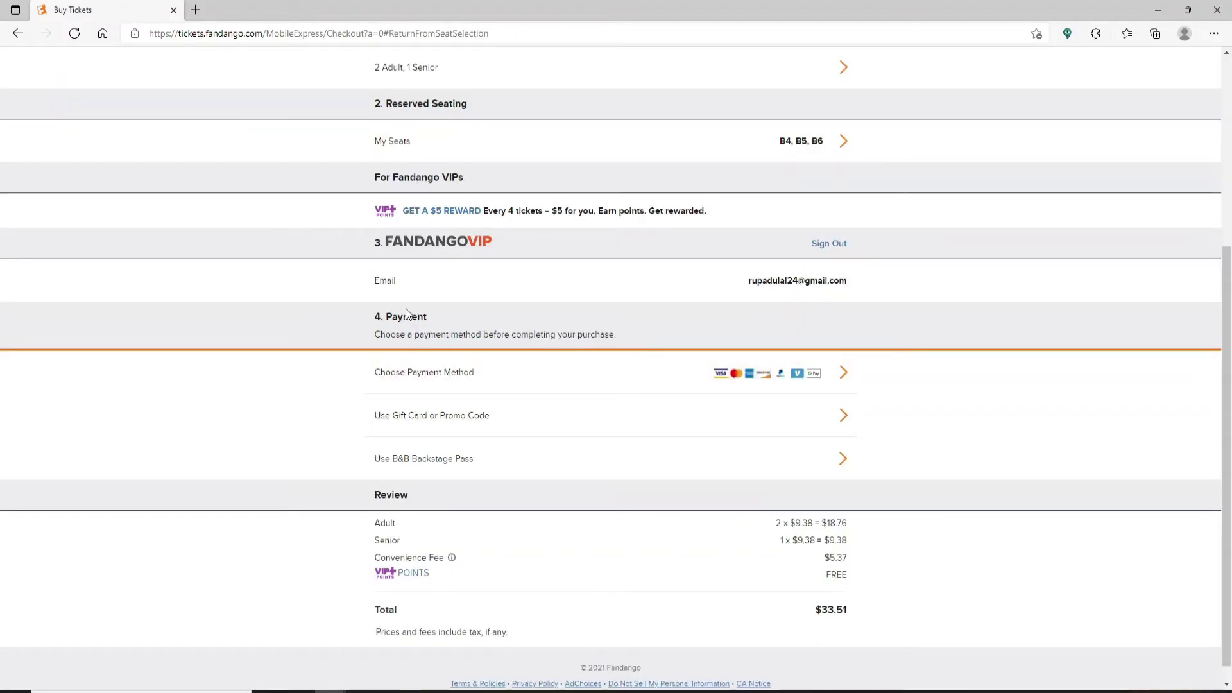
{"action": "left_click", "coordinate": [449, 420]}
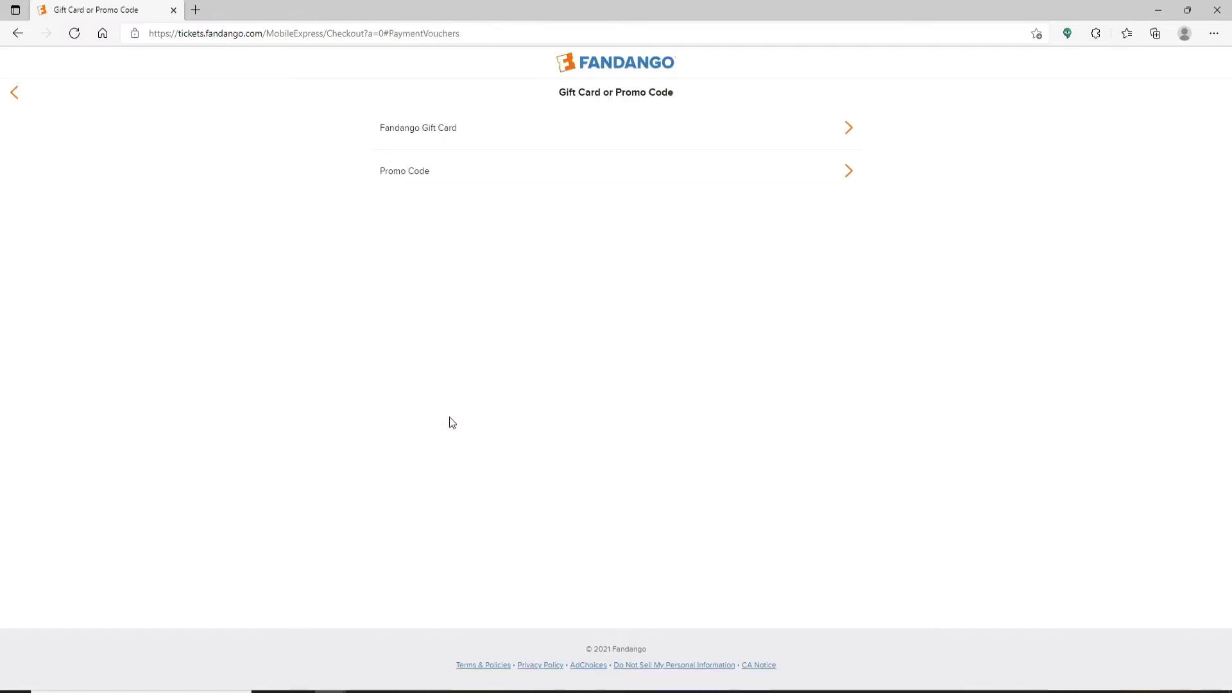
{"action": "left_click", "coordinate": [449, 128]}
Enter the gift card number and PIN, trimming the PIN's last digit, then minimize Edge
{"action": "left_click", "coordinate": [552, 183]}
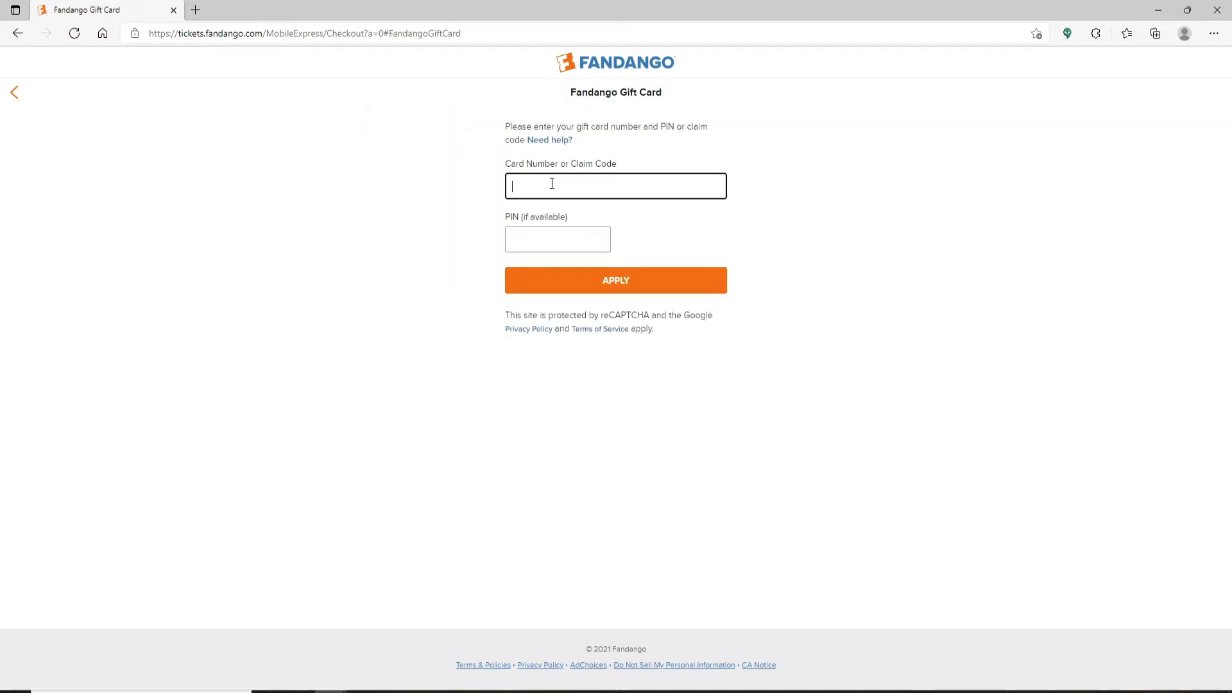
{"action": "key", "text": "Tab"}
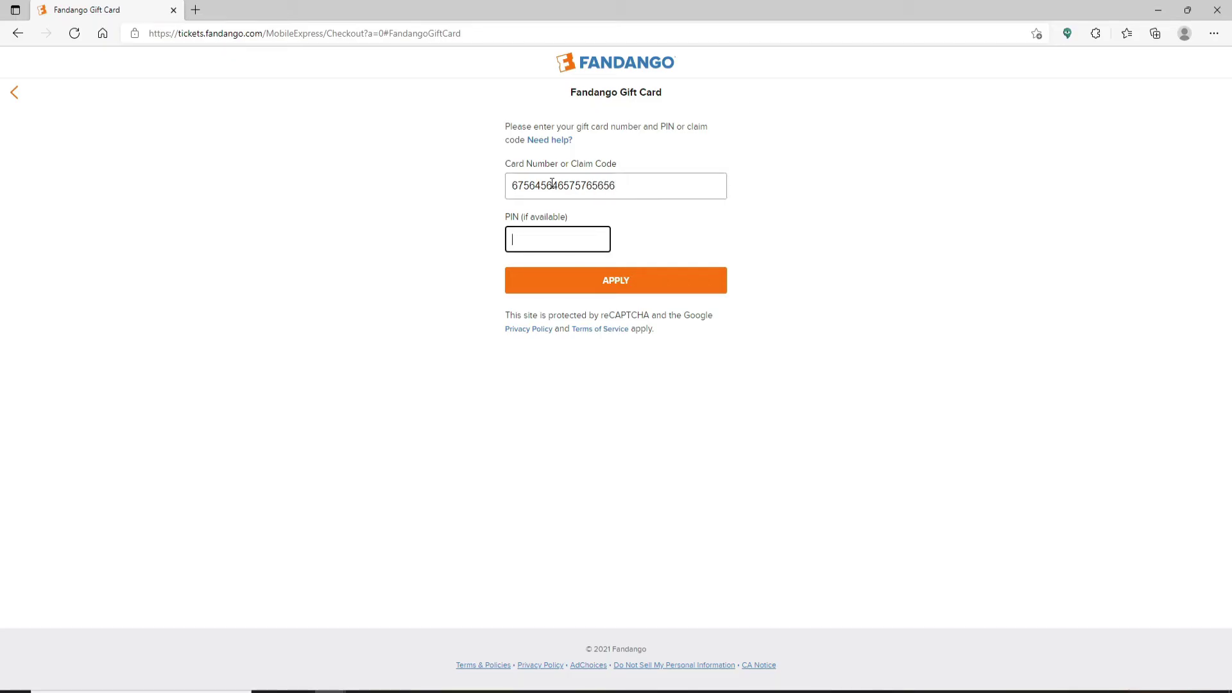
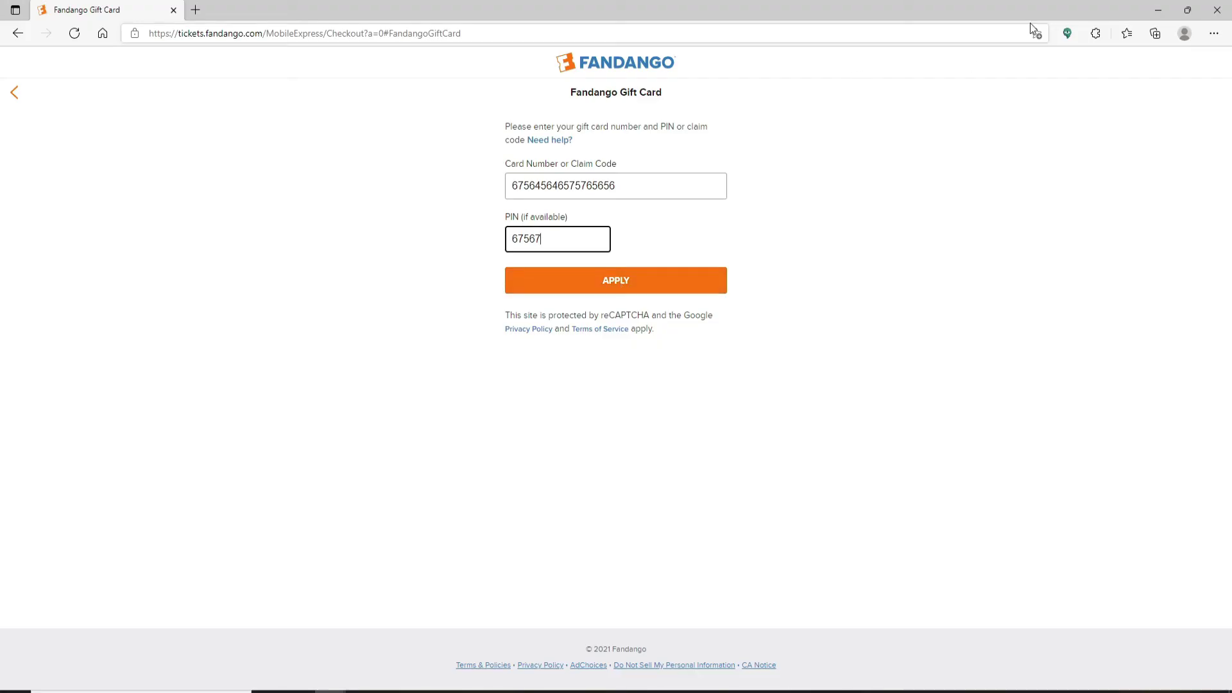
{"action": "left_click", "coordinate": [1159, 9]}
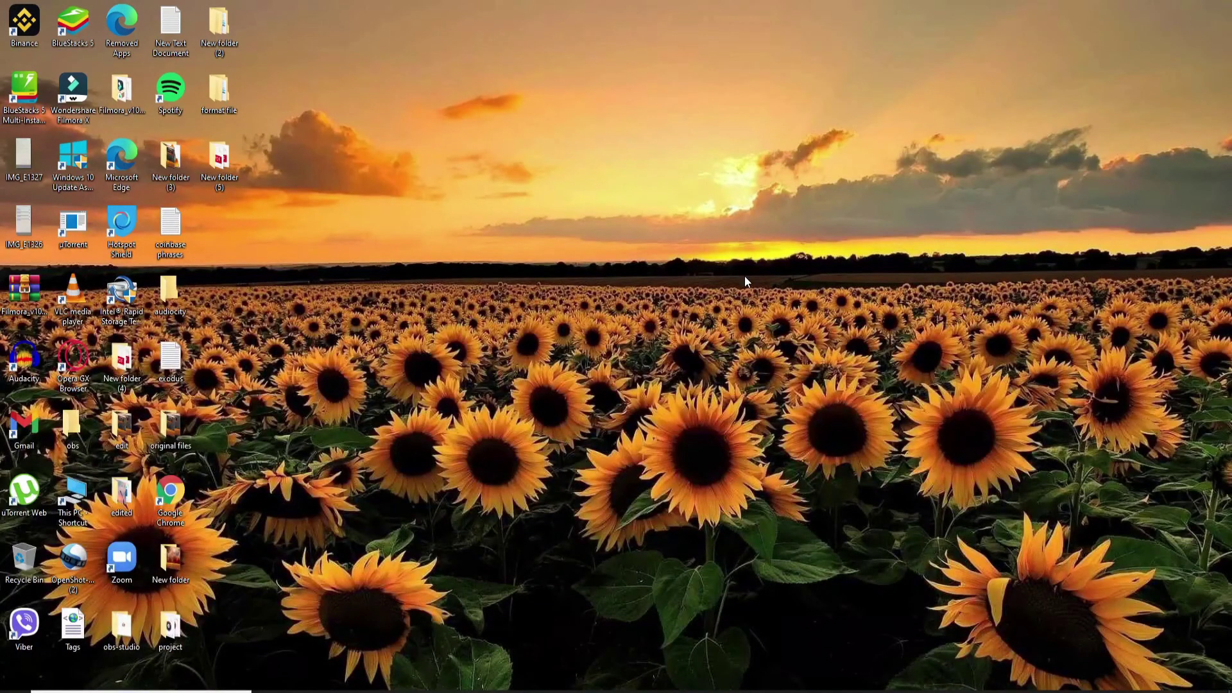